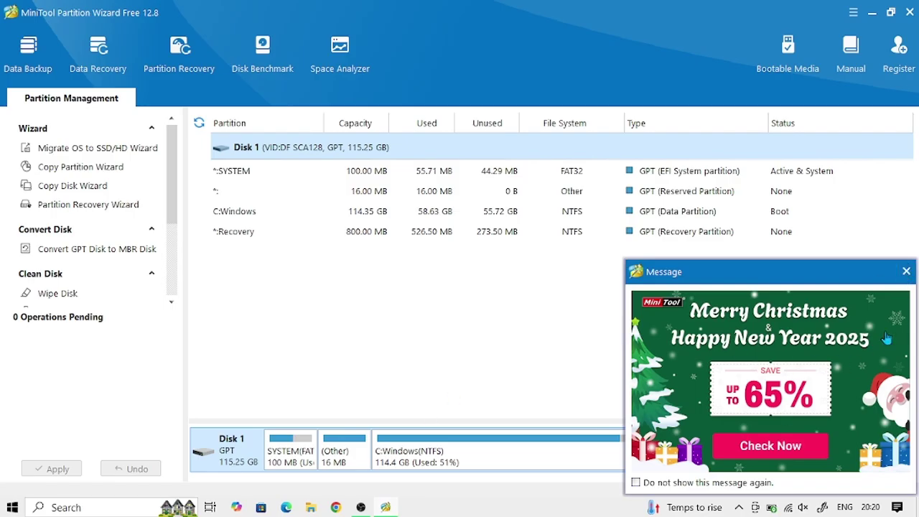
- Dismiss the holiday promotion message and look over the operations offered for Disk 1
{"action": "left_click", "coordinate": [906, 271]}
{"action": "left_click", "coordinate": [305, 216]}
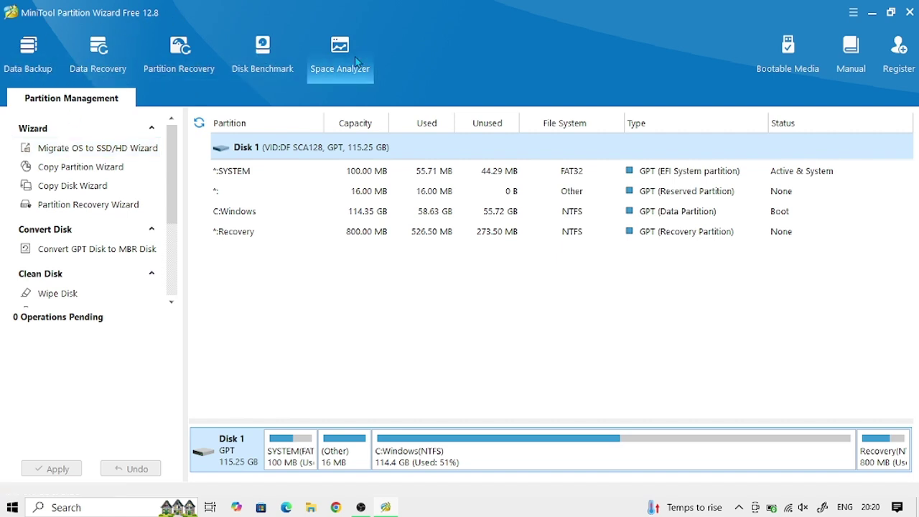
{"action": "mouse_move", "coordinate": [170, 175]}
{"action": "left_mouse_down"}
{"action": "mouse_move", "coordinate": [174, 241]}
{"action": "mouse_move", "coordinate": [170, 164]}
{"action": "left_mouse_up"}
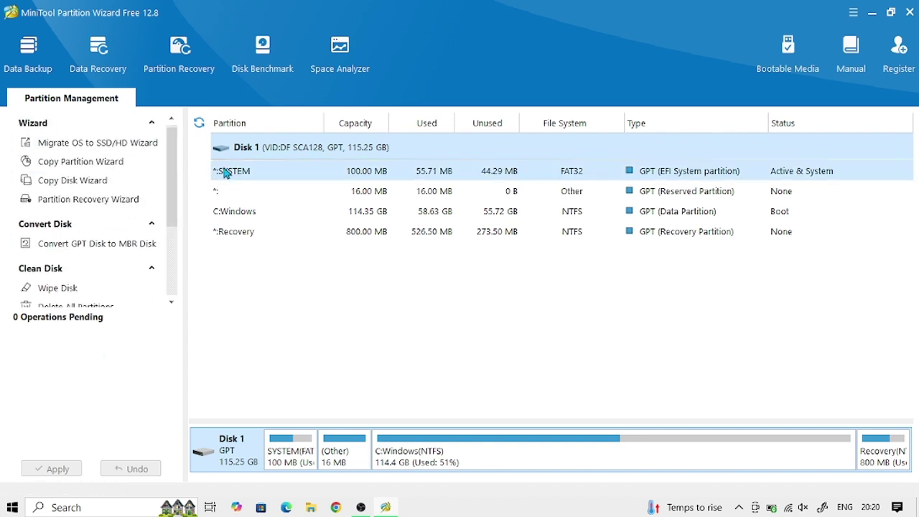
{"action": "mouse_move", "coordinate": [173, 203]}
{"action": "left_mouse_down"}
{"action": "mouse_move", "coordinate": [172, 266]}
{"action": "mouse_move", "coordinate": [168, 188]}
{"action": "left_mouse_up"}
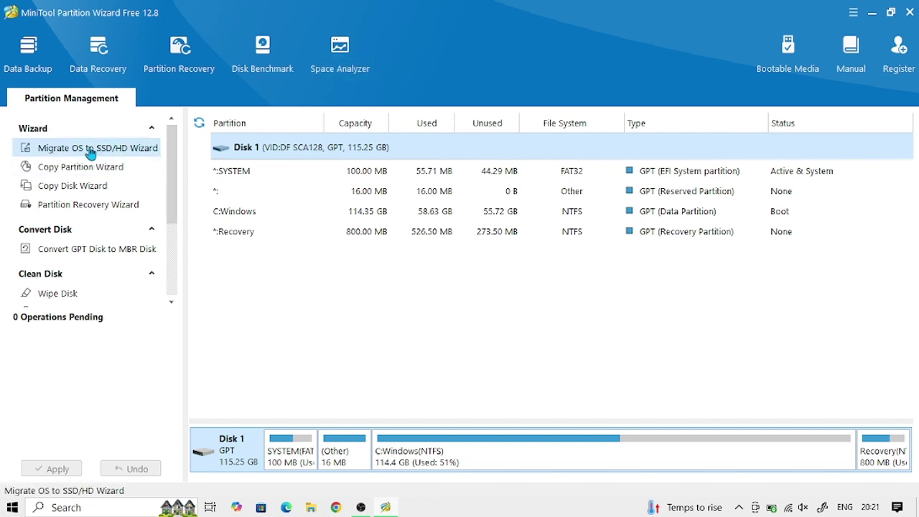
- View the disk properties of Disk 1 and close them again
{"action": "scroll", "coordinate": [171, 184], "scroll_direction": "down", "scroll_amount": 1}
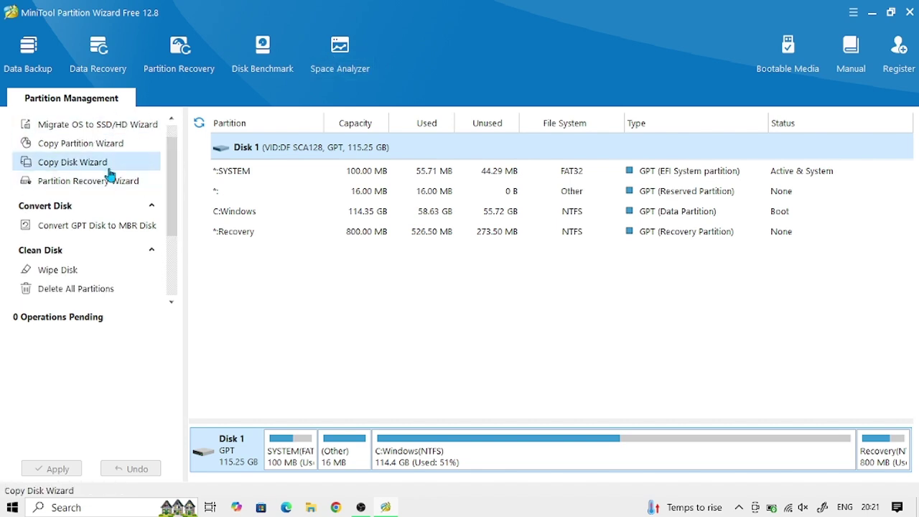
{"action": "scroll", "coordinate": [172, 228], "scroll_direction": "down", "scroll_amount": 3}
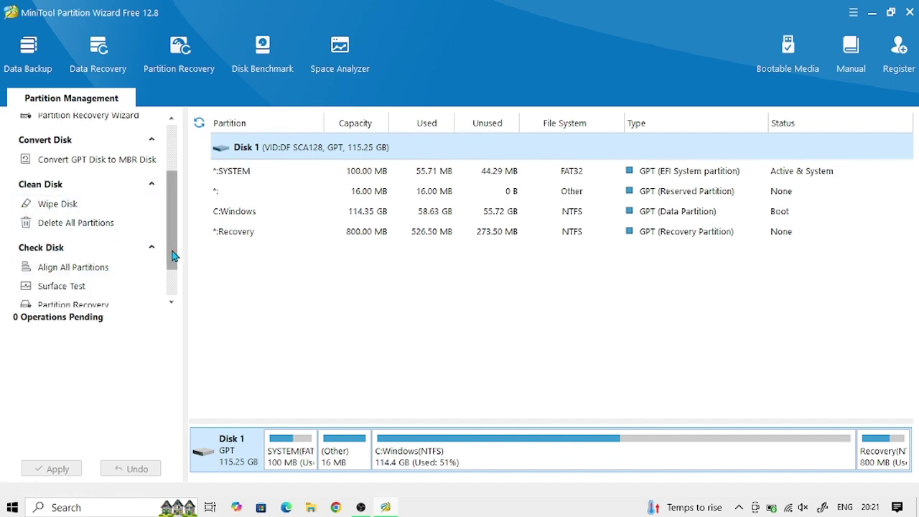
{"action": "scroll", "coordinate": [173, 255], "scroll_direction": "down", "scroll_amount": 1}
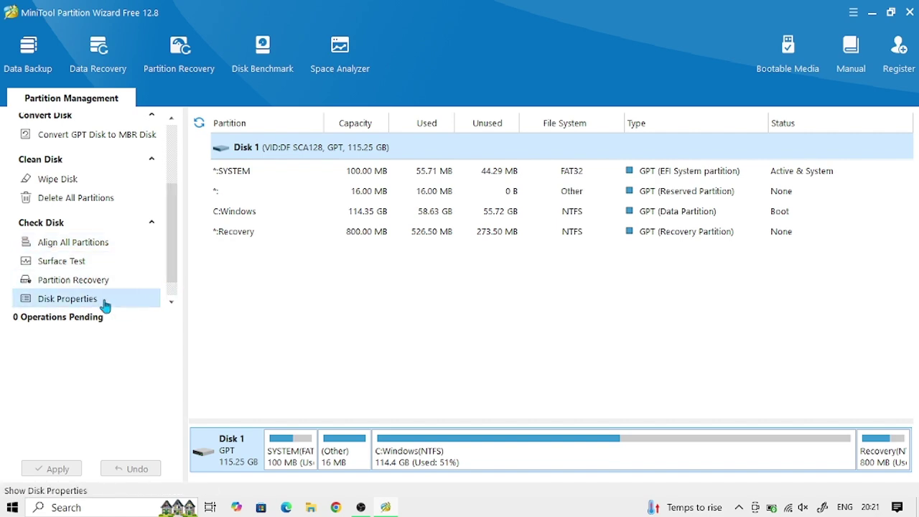
{"action": "left_click", "coordinate": [67, 298]}
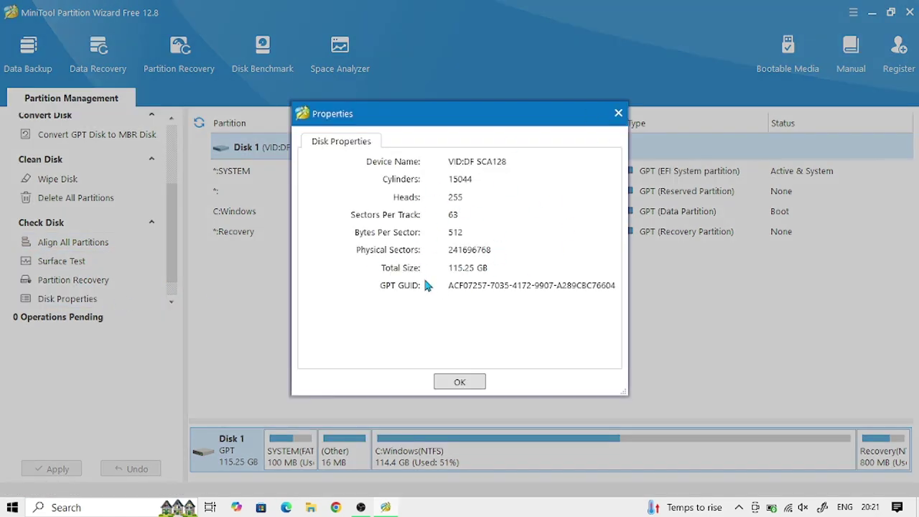
{"action": "left_click", "coordinate": [617, 113]}
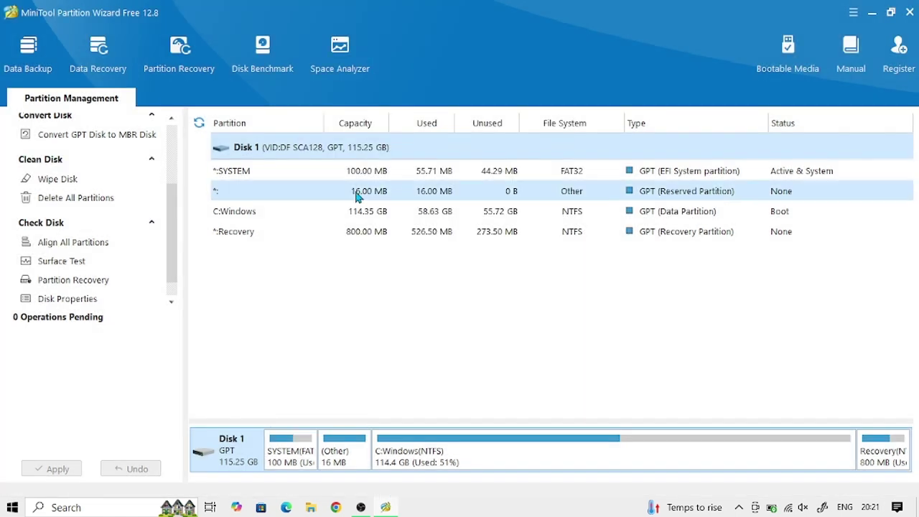
- View the partition properties of the SYSTEM partition and close them again
{"action": "left_click", "coordinate": [266, 170]}
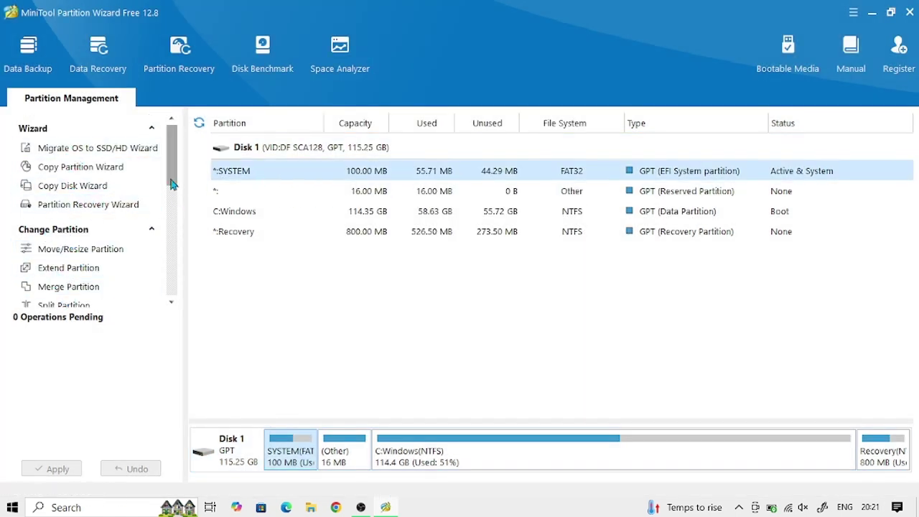
{"action": "left_click_drag", "start_coordinate": [171, 181], "coordinate": [176, 287]}
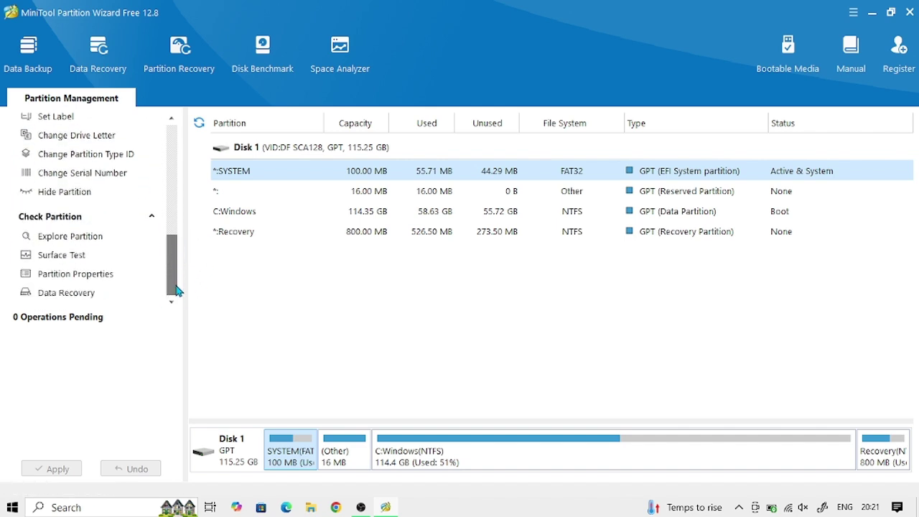
{"action": "left_click", "coordinate": [105, 273]}
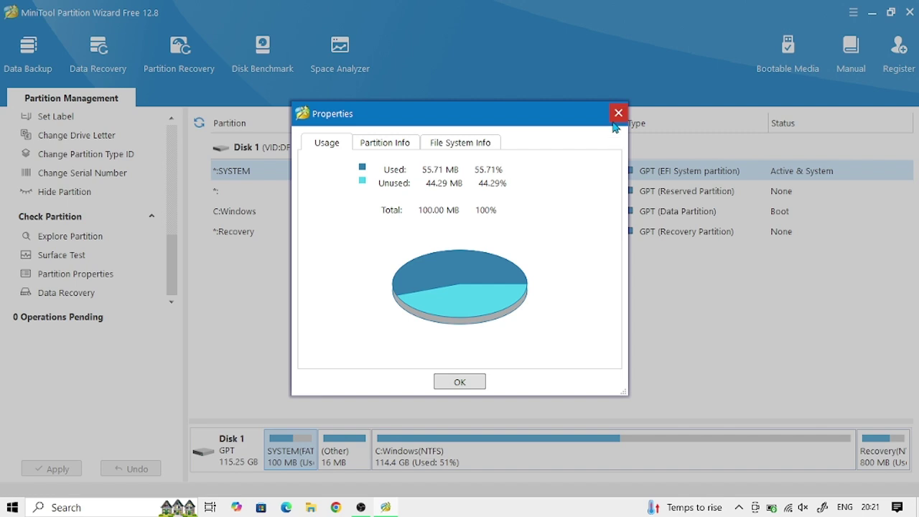
{"action": "left_click", "coordinate": [617, 114]}
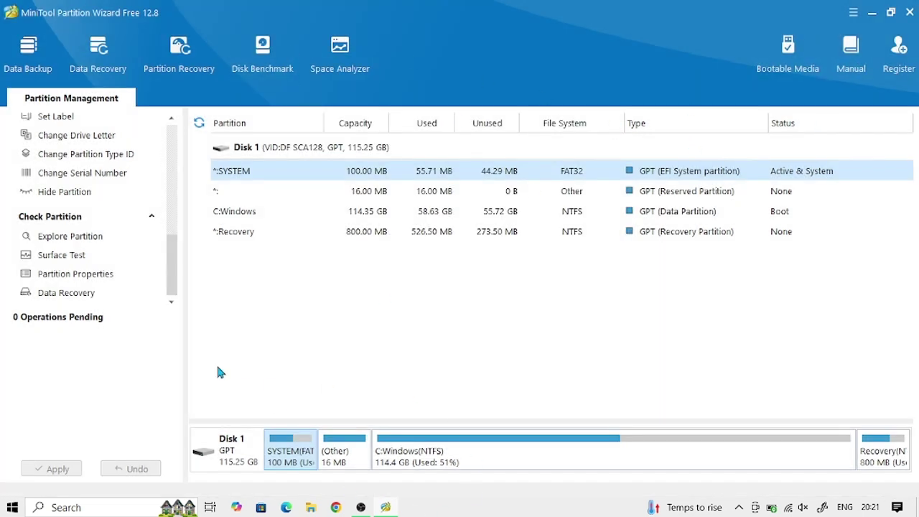
- Select the Recovery partition and look through the operations available for it
{"action": "left_click", "coordinate": [292, 208]}
{"action": "left_click", "coordinate": [282, 232]}
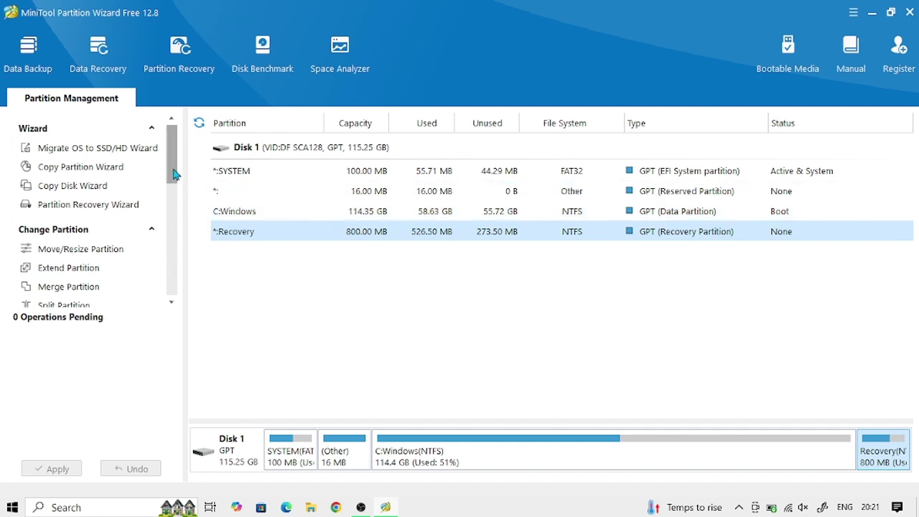
{"action": "scroll", "coordinate": [175, 174], "scroll_direction": "down", "scroll_amount": 5}
{"action": "scroll", "coordinate": [176, 214], "scroll_direction": "up", "scroll_amount": 5}
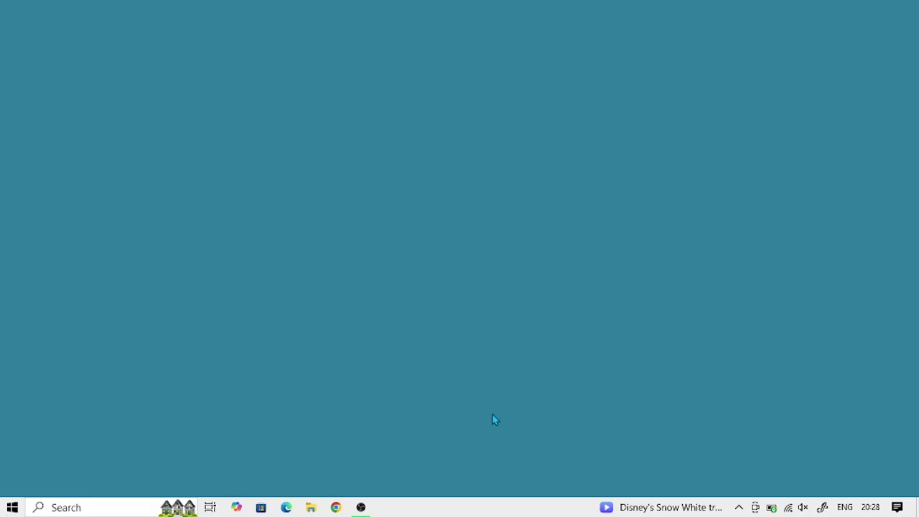
- Switch to Google Chrome with a personal profile and search the web for "minitool partition wizard"
{"action": "left_click", "coordinate": [338, 509]}
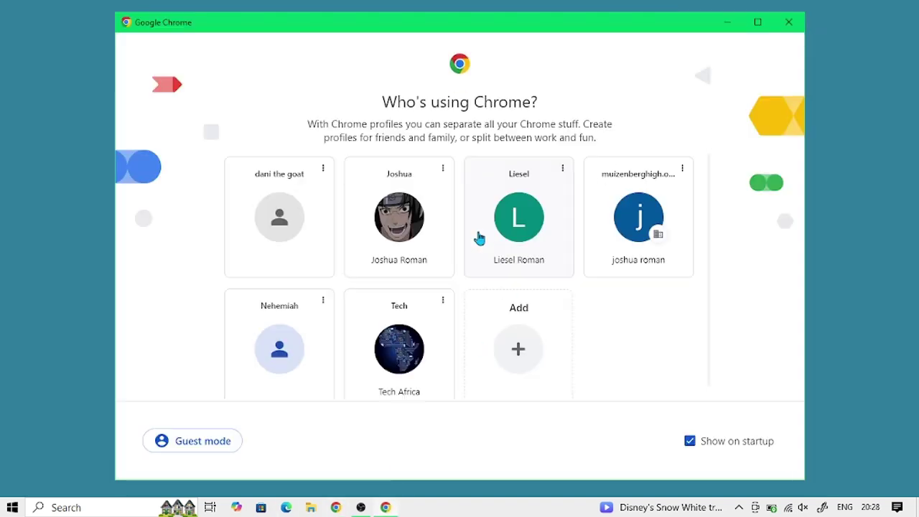
{"action": "left_click", "coordinate": [427, 251]}
{"action": "type", "text": "mi"}
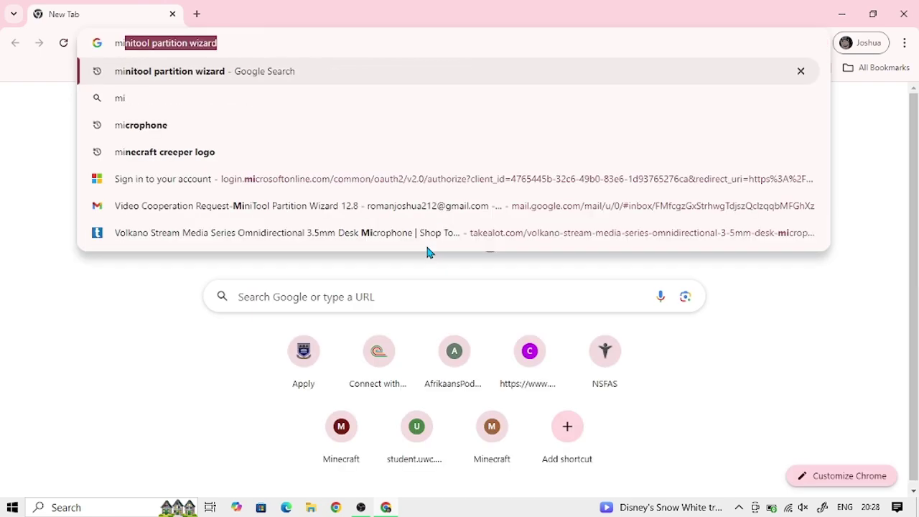
{"action": "type", "text": "nit"}
{"action": "key", "text": "Return"}
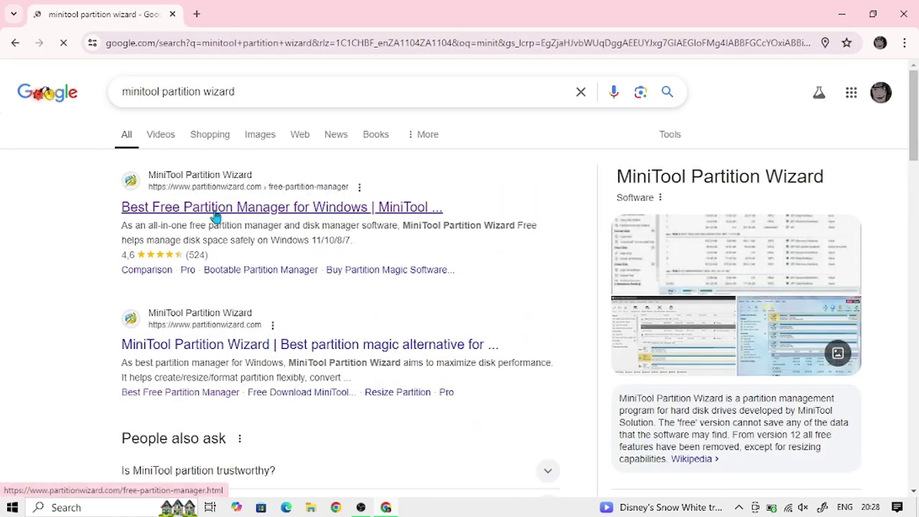
- Download the MiniTool Partition Wizard Free 12.9 installer from its page on partitionwizard.com
{"action": "left_click", "coordinate": [214, 210]}
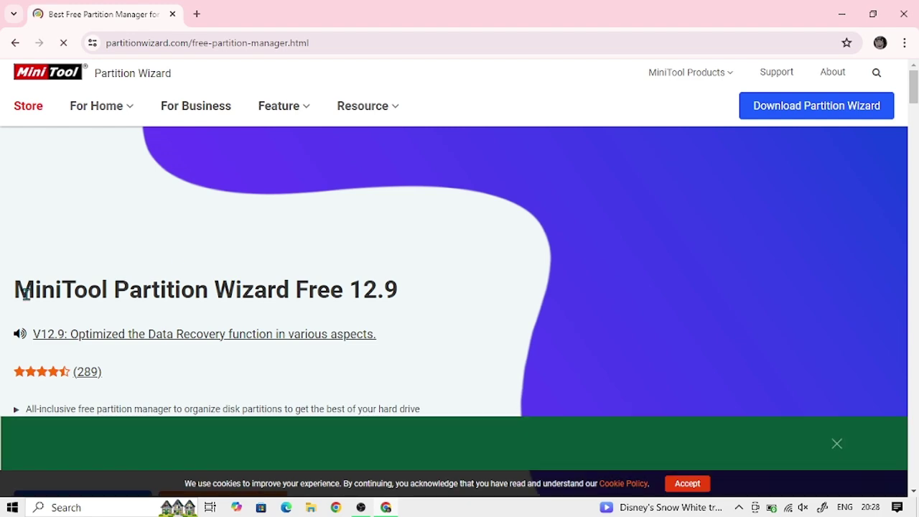
{"action": "left_click_drag", "start_coordinate": [25, 294], "coordinate": [402, 291]}
{"action": "left_click", "coordinate": [351, 294]}
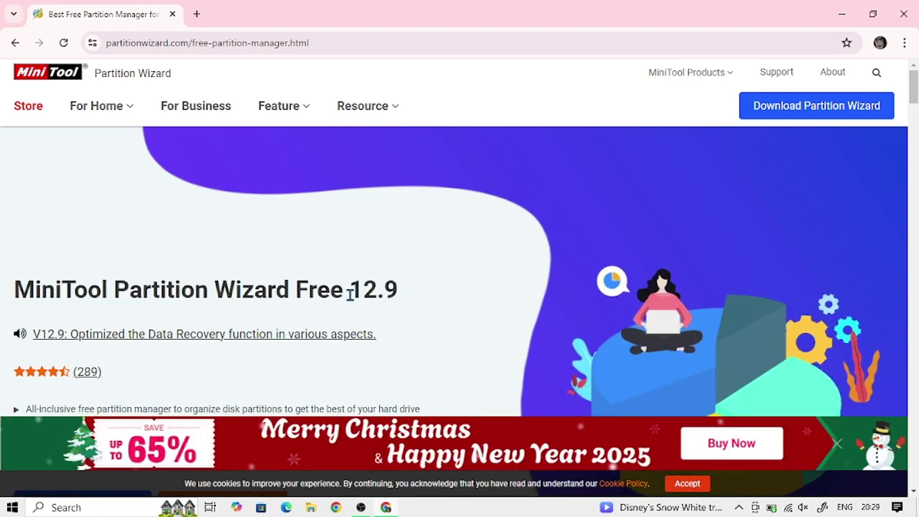
{"action": "scroll", "coordinate": [367, 276], "scroll_direction": "down", "scroll_amount": 3}
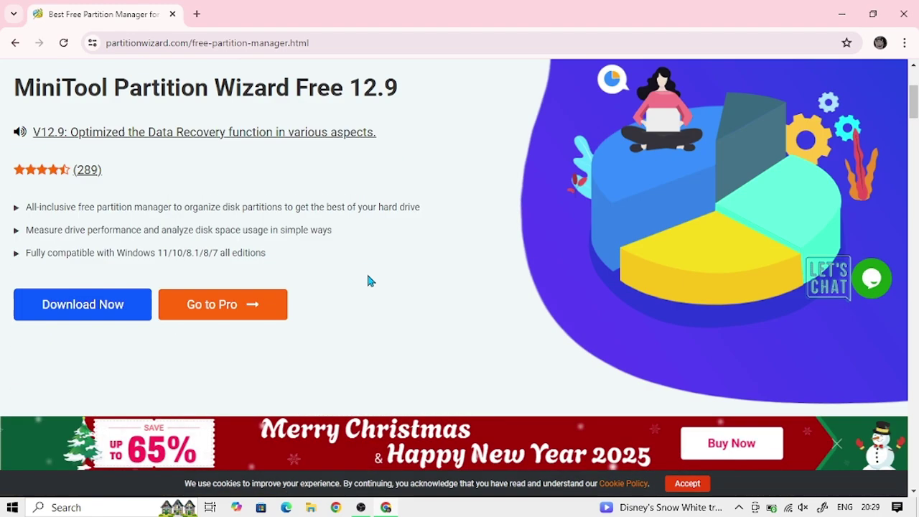
{"action": "left_click", "coordinate": [99, 303]}
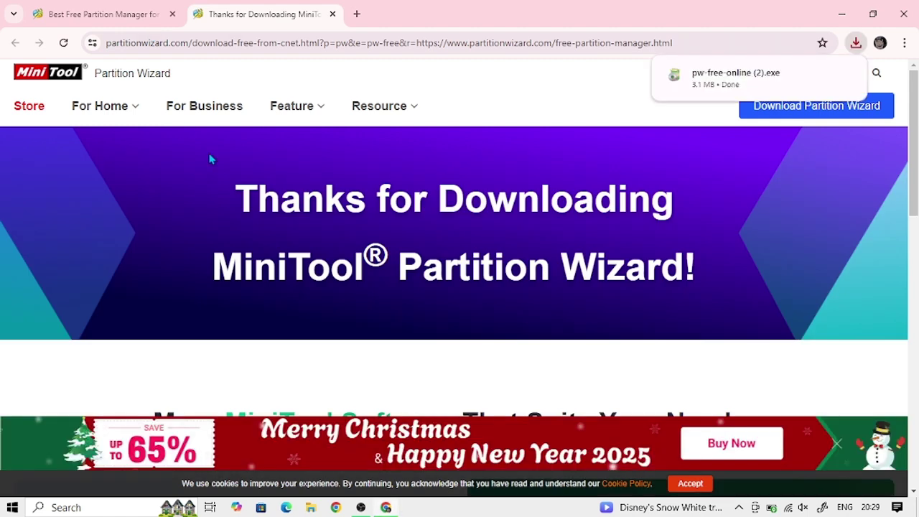
- Run the downloaded pw-free-online (2).exe installer in English and agree to uninstall the previous installation
{"action": "mouse_move", "coordinate": [722, 86]}
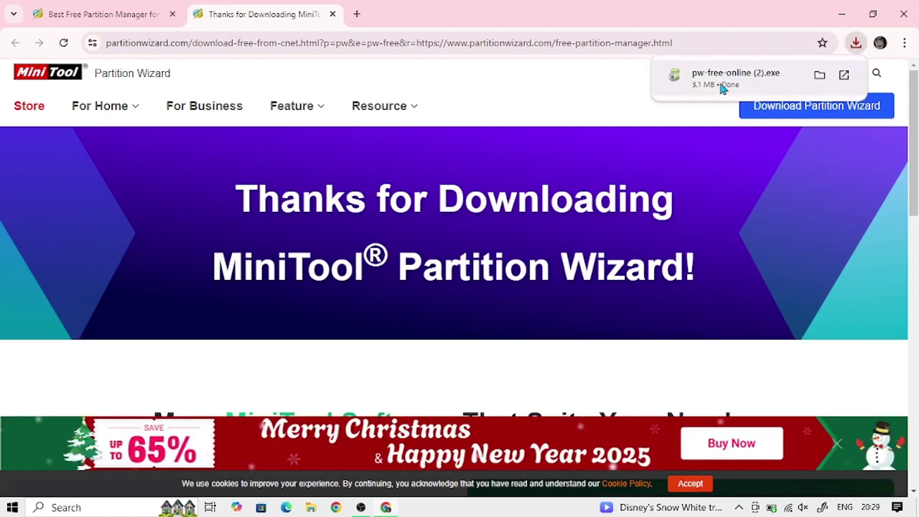
{"action": "left_click", "coordinate": [757, 78]}
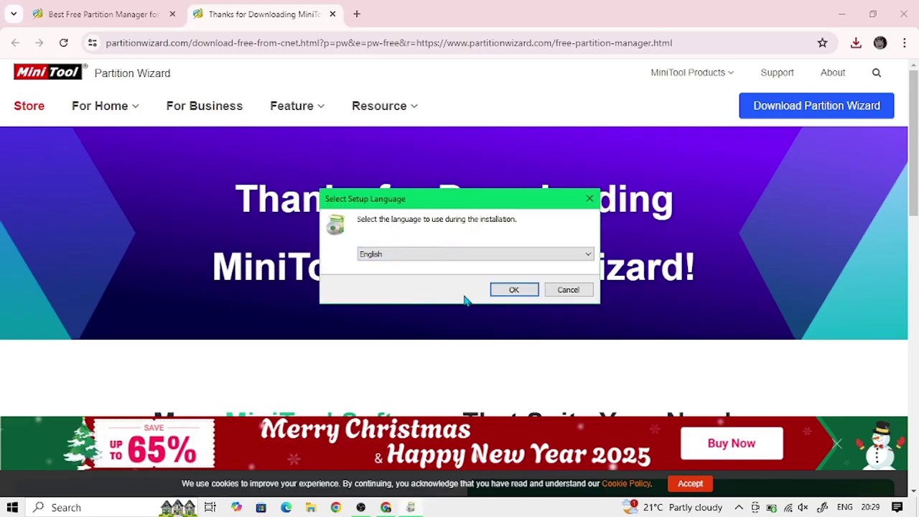
{"action": "left_click", "coordinate": [510, 292]}
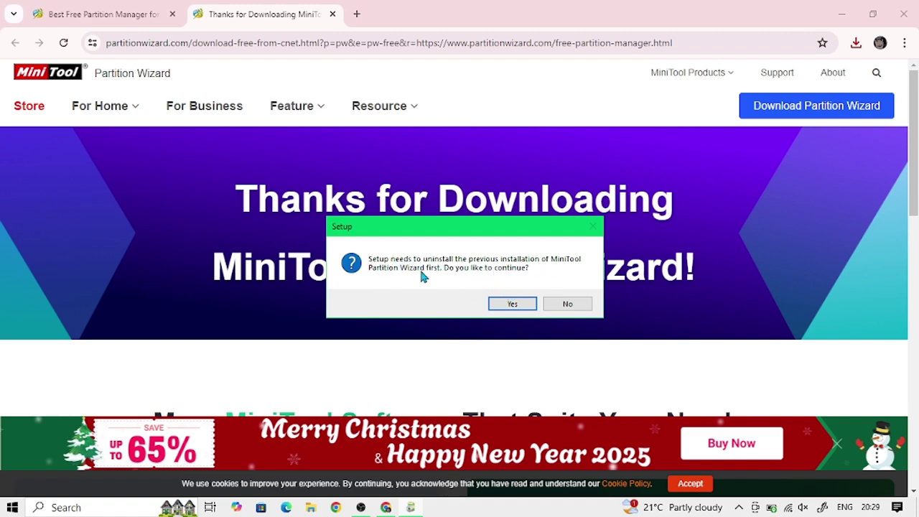
{"action": "left_click", "coordinate": [512, 305]}
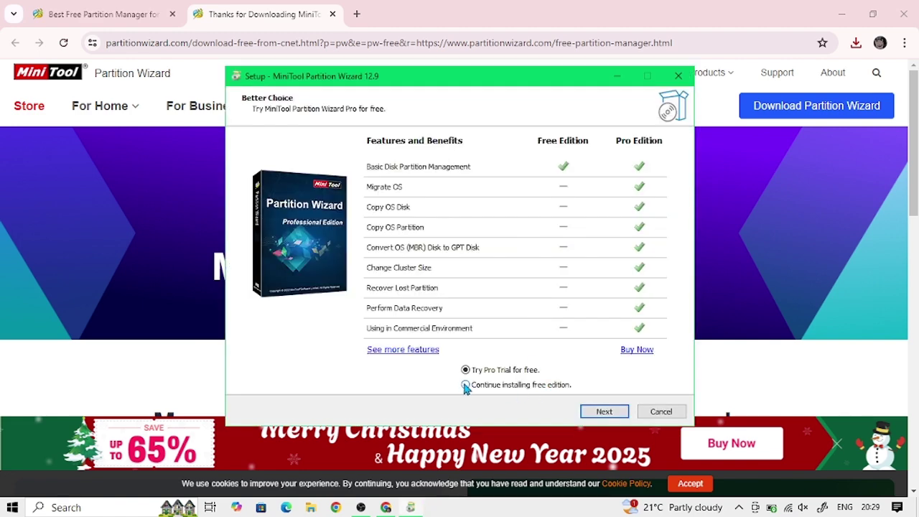
- Install the free edition with the preselected components into the existing folder C:\Program Files\MiniTool Partition Wizard 12
{"action": "left_click", "coordinate": [465, 385]}
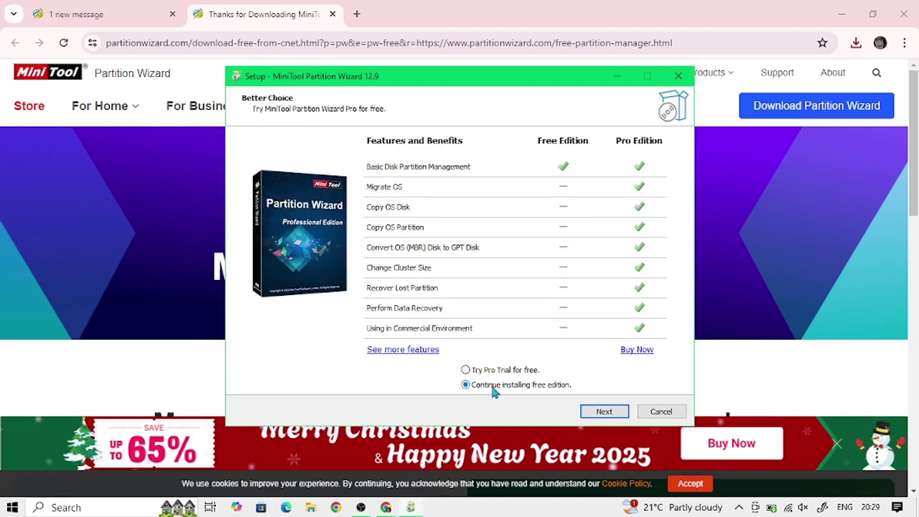
{"action": "left_click", "coordinate": [602, 410]}
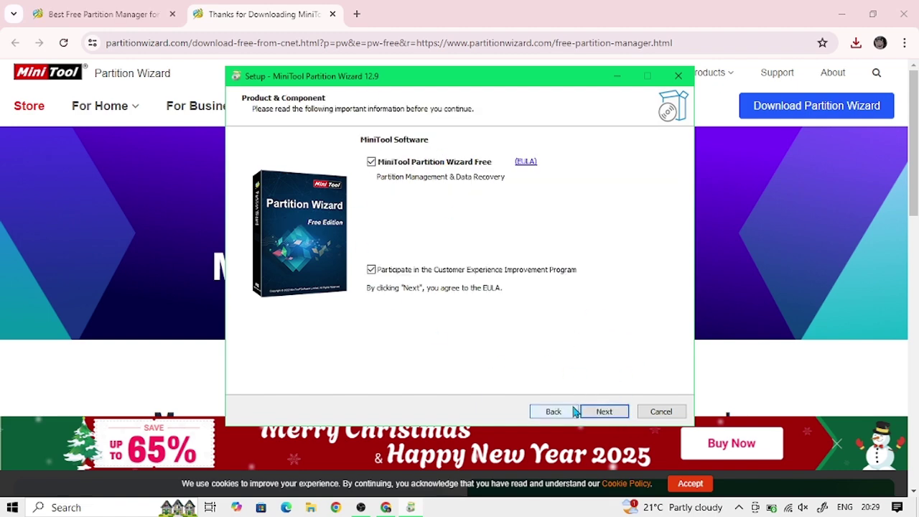
{"action": "left_click", "coordinate": [603, 412]}
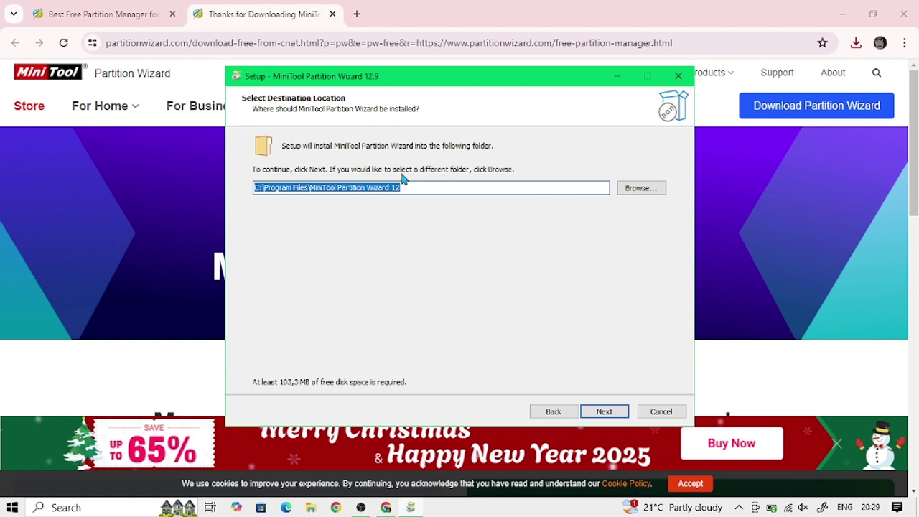
{"action": "left_click", "coordinate": [604, 414]}
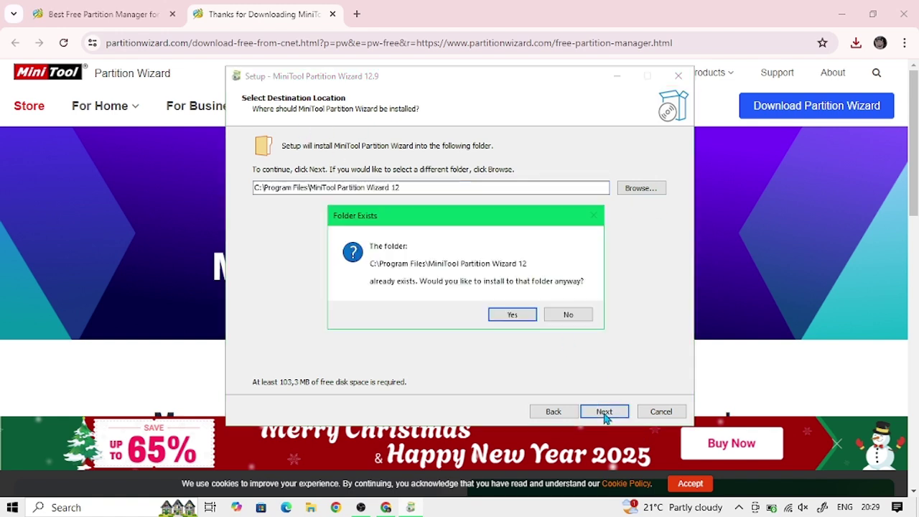
{"action": "left_click", "coordinate": [503, 317]}
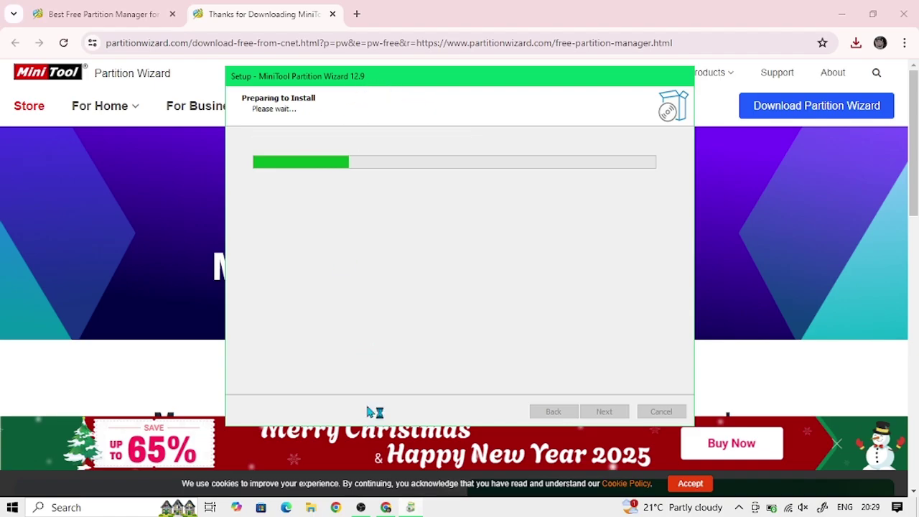
- Finish the setup once installation is complete, keeping the option to launch MiniTool Partition Wizard
{"action": "left_click", "coordinate": [360, 507]}
{"action": "left_click", "coordinate": [846, 9]}
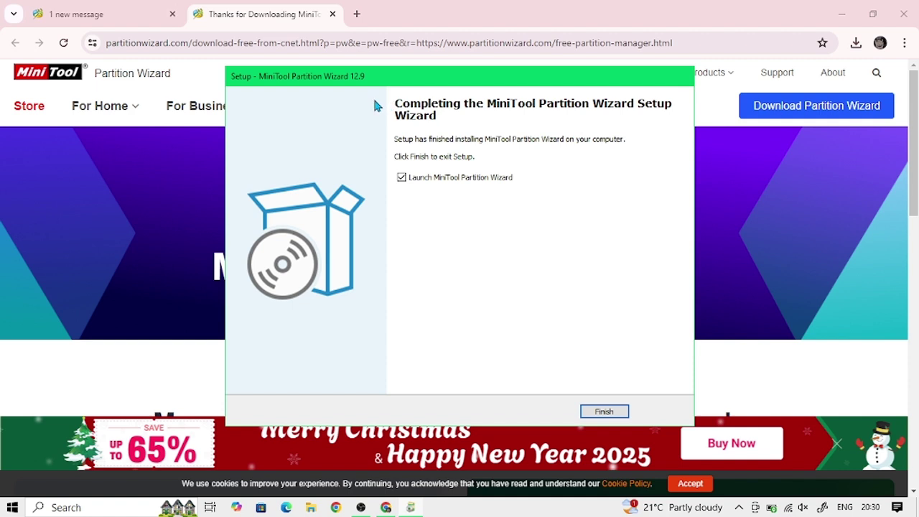
{"action": "left_click", "coordinate": [606, 415]}
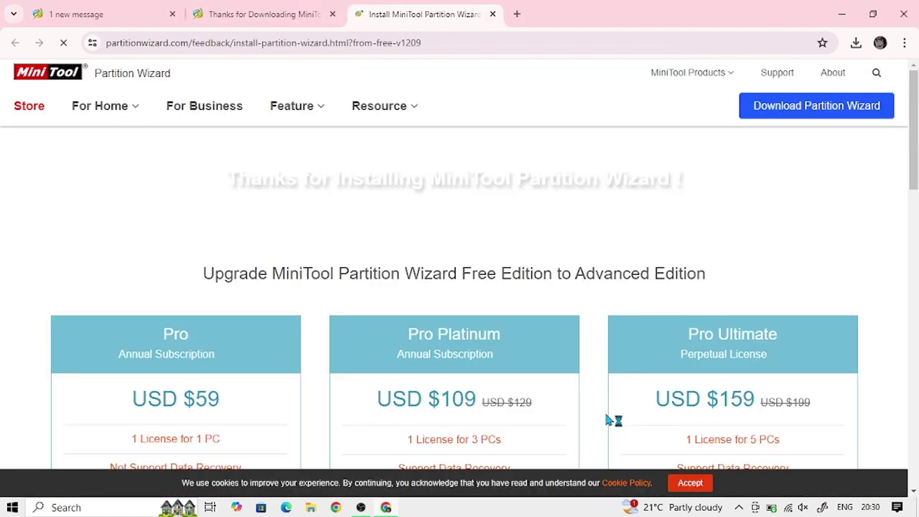
- Try to launch MiniTool Partition Wizard from the MiniTool Partition Wizard 12 folder of the installed programs, and dismiss the error message
{"action": "scroll", "coordinate": [553, 313], "scroll_direction": "down", "scroll_amount": 2}
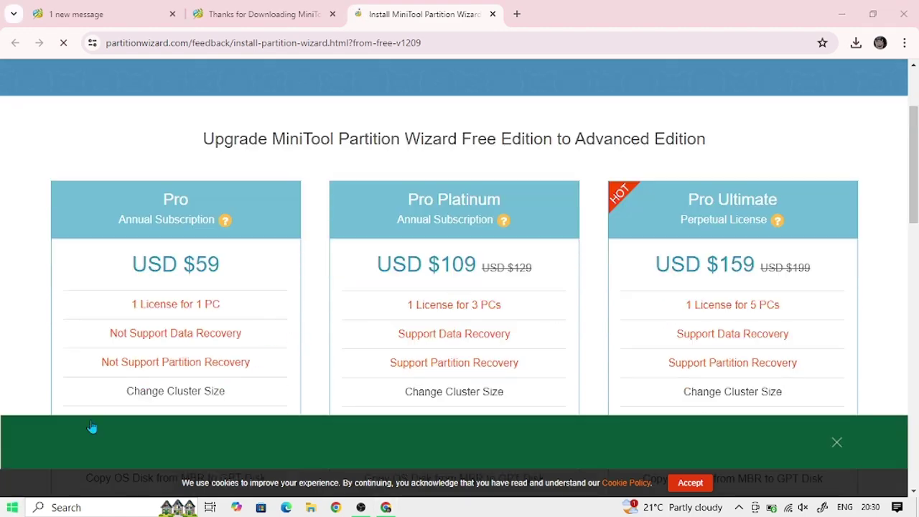
{"action": "key", "text": "super"}
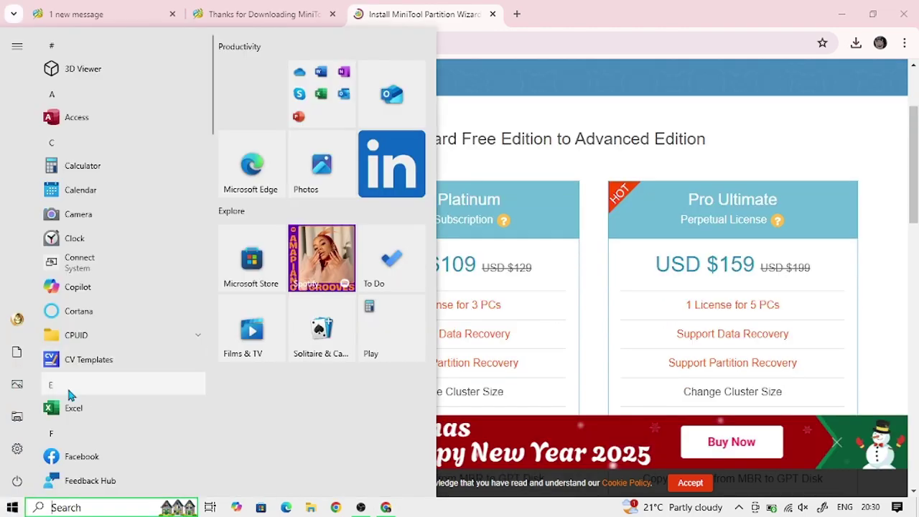
{"action": "left_click", "coordinate": [68, 388]}
{"action": "left_click", "coordinate": [176, 246]}
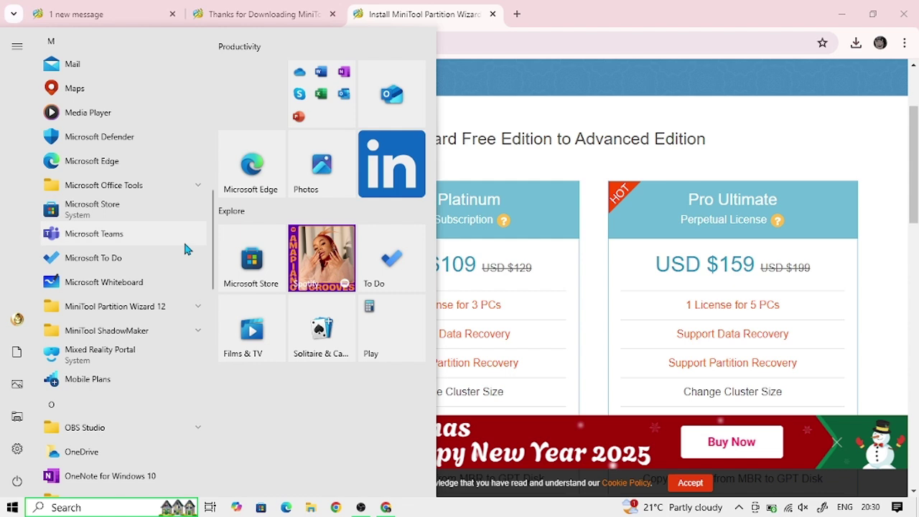
{"action": "left_click", "coordinate": [107, 308]}
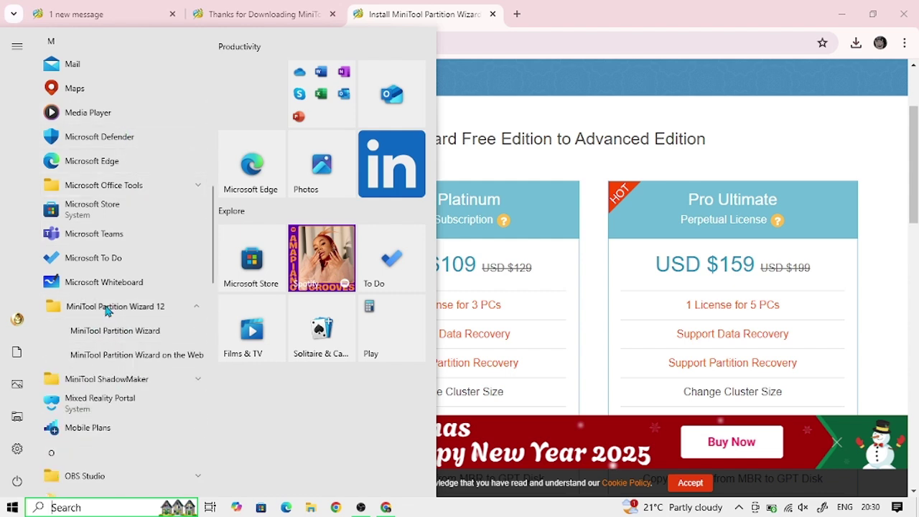
{"action": "left_click", "coordinate": [135, 335]}
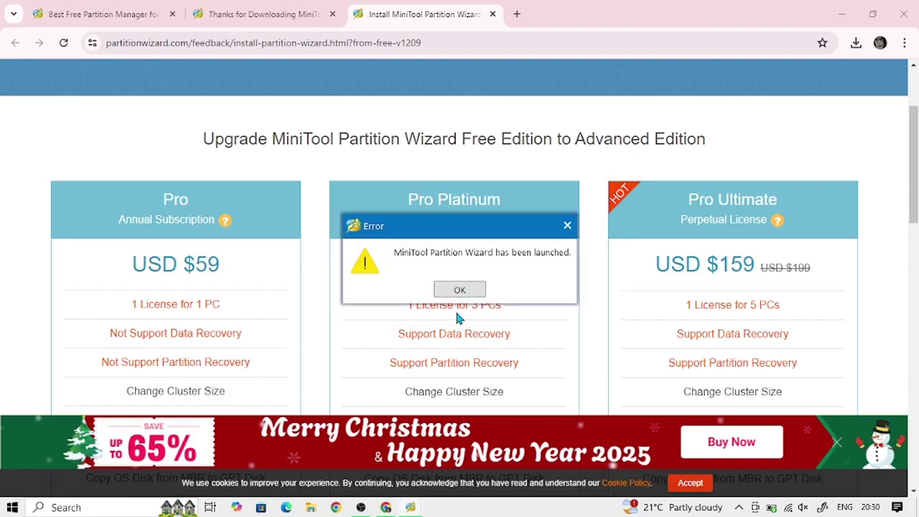
{"action": "left_click", "coordinate": [463, 294]}
- Switch to the running MiniTool Partition Wizard window and close the Christmas promotion message
{"action": "left_click", "coordinate": [412, 507]}
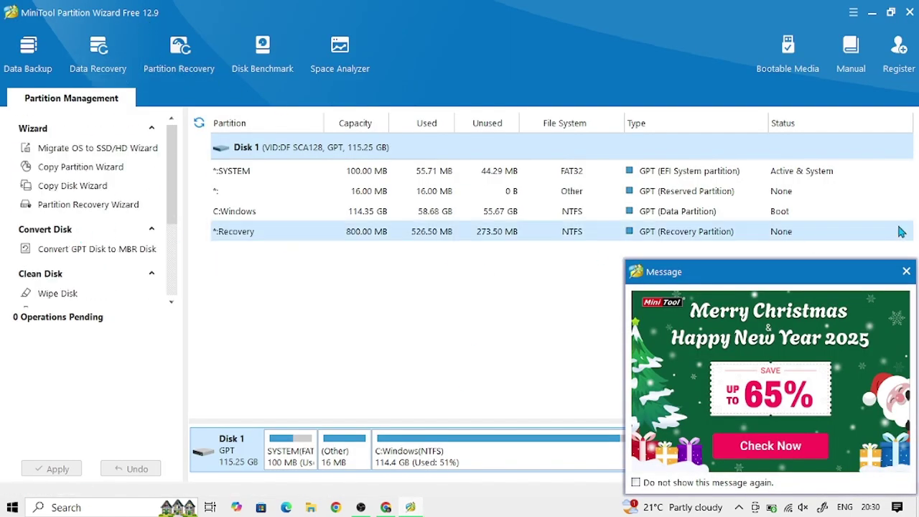
{"action": "left_click", "coordinate": [906, 271]}
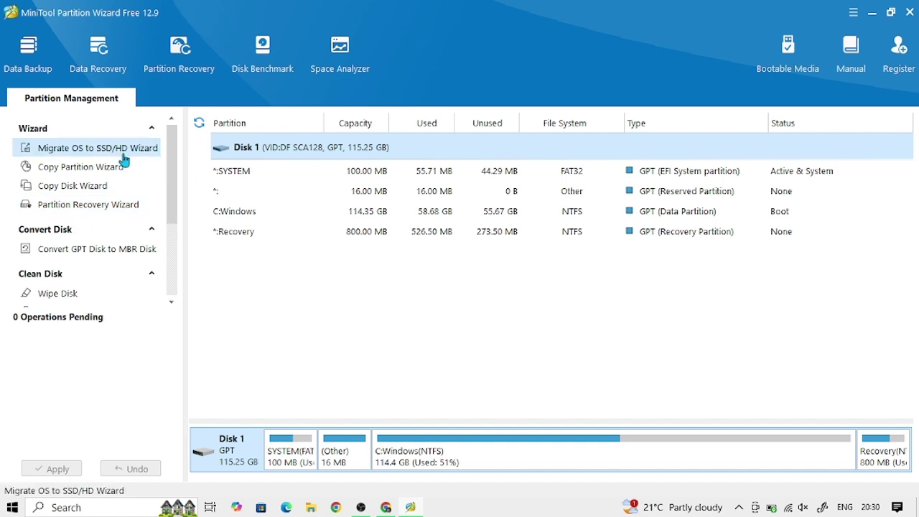
- Examine the SYSTEM, C:Windows and Recovery partitions of Disk 1 and look through the partition operations offered for them
{"action": "left_click", "coordinate": [240, 177]}
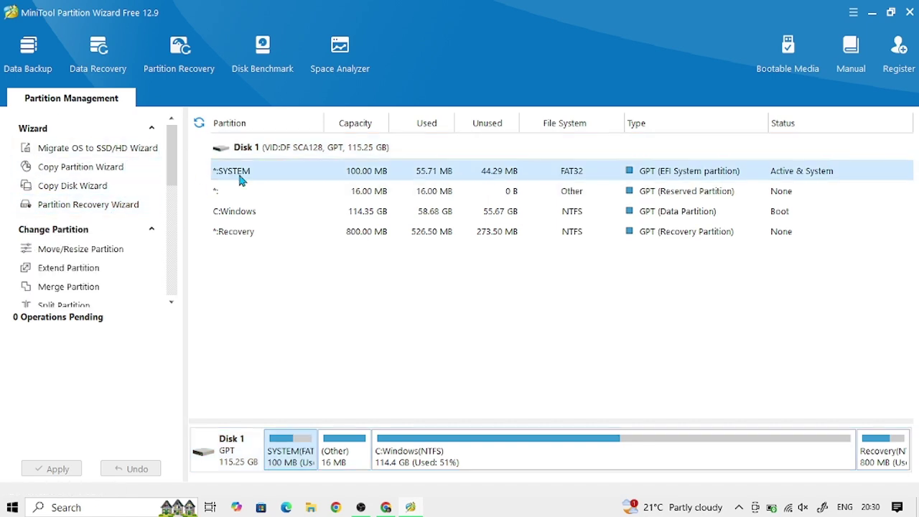
{"action": "left_click", "coordinate": [271, 210]}
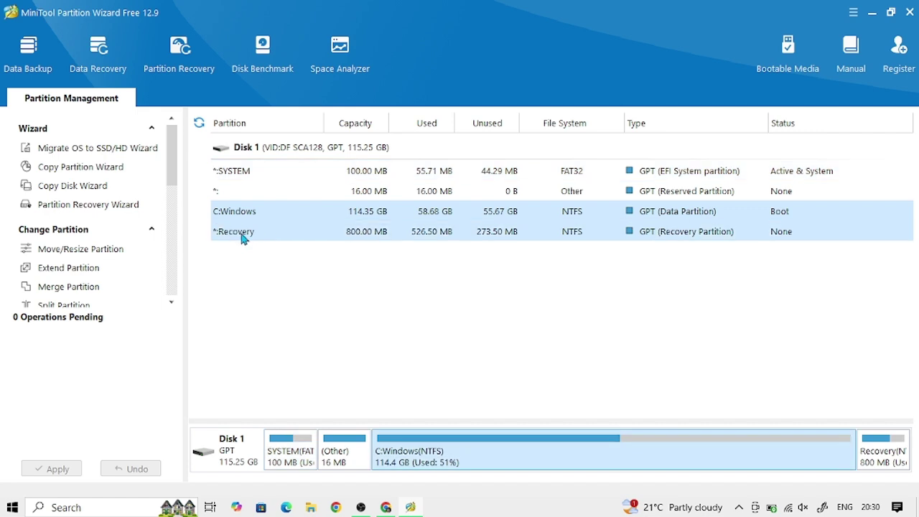
{"action": "left_click", "coordinate": [259, 235]}
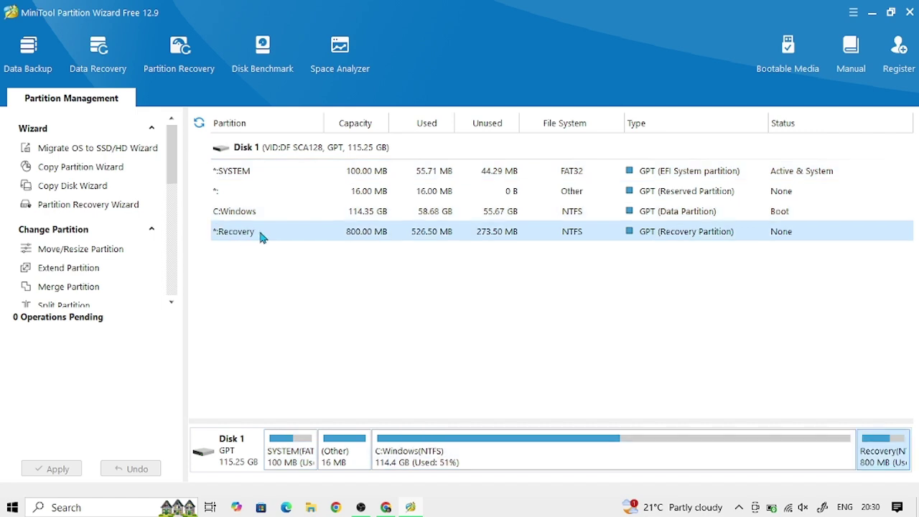
{"action": "scroll", "coordinate": [54, 201], "scroll_direction": "down", "scroll_amount": 3}
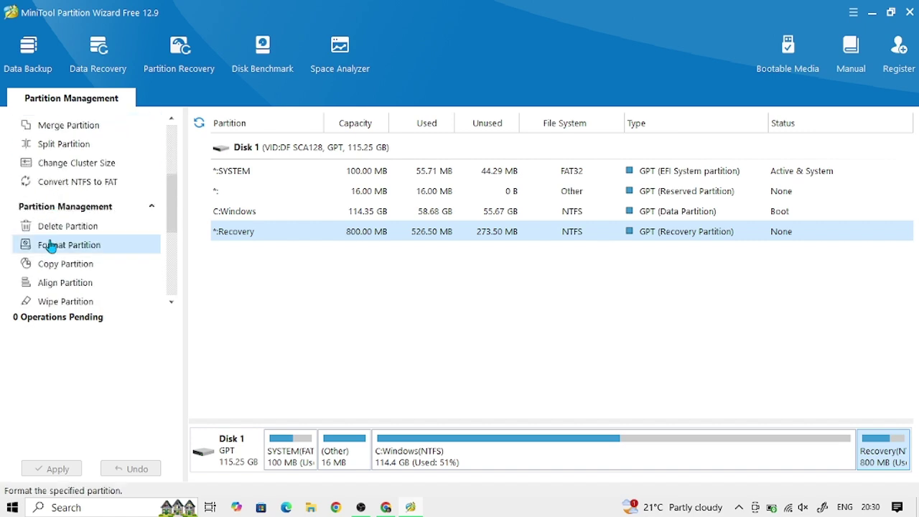
{"action": "scroll", "coordinate": [76, 252], "scroll_direction": "down", "scroll_amount": 2}
{"action": "scroll", "coordinate": [77, 252], "scroll_direction": "up", "scroll_amount": 2}
{"action": "scroll", "coordinate": [76, 252], "scroll_direction": "up", "scroll_amount": 5}
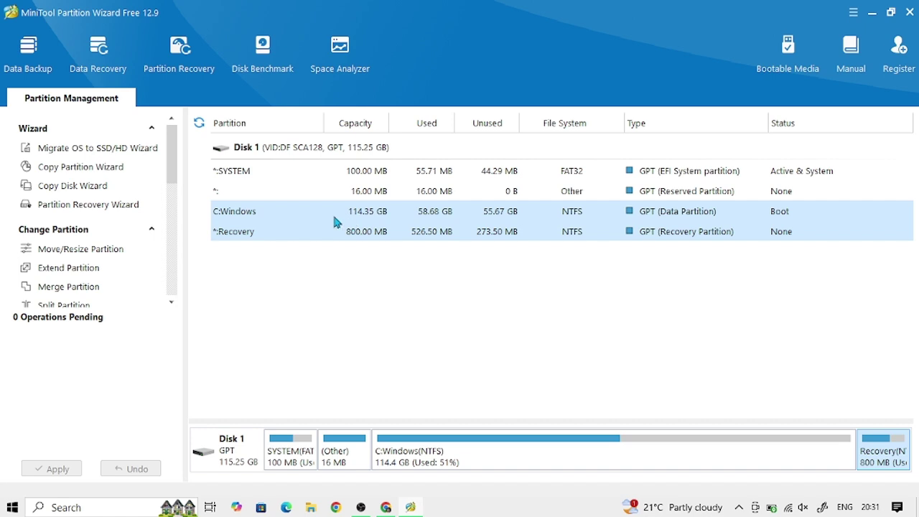
{"action": "scroll", "coordinate": [82, 236], "scroll_direction": "down", "scroll_amount": 3}
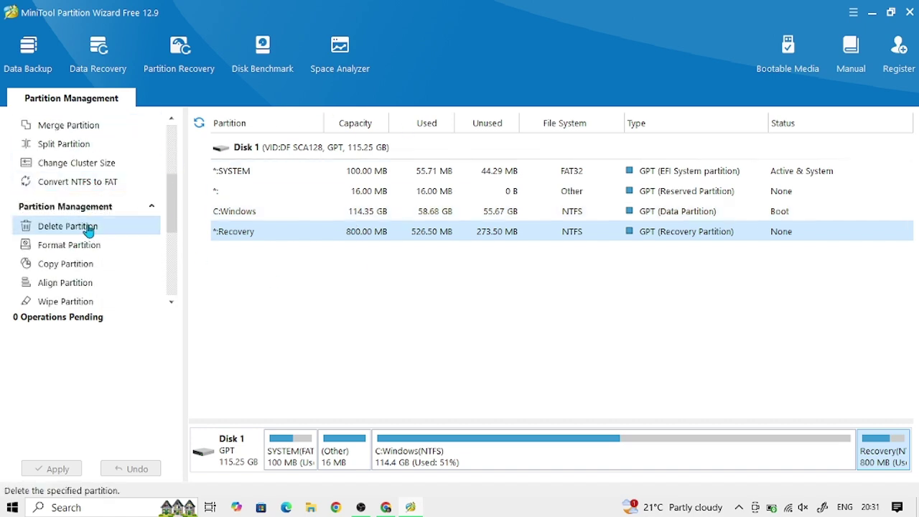
{"action": "scroll", "coordinate": [87, 237], "scroll_direction": "down", "scroll_amount": 3}
{"action": "scroll", "coordinate": [93, 257], "scroll_direction": "up", "scroll_amount": 8}
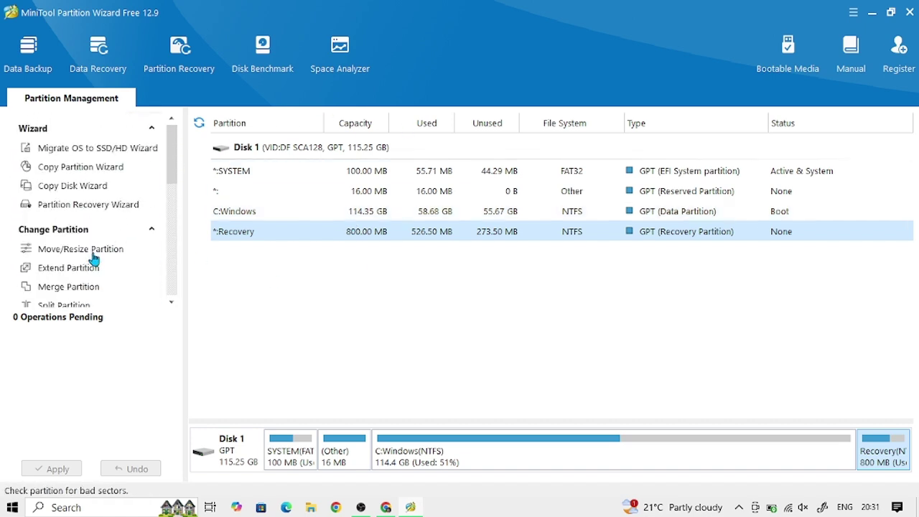
- Quit MiniTool Partition Wizard, confirm the exit, and switch to OBS
{"action": "left_click", "coordinate": [908, 12]}
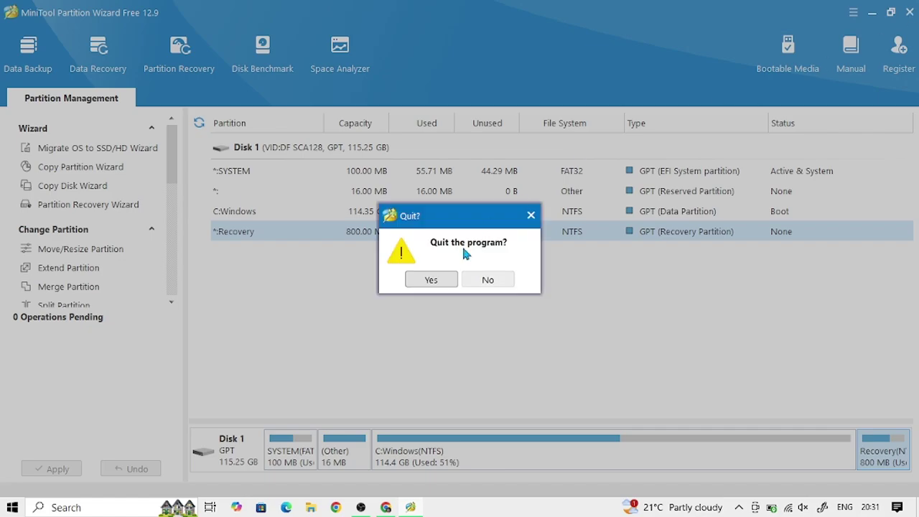
{"action": "left_click", "coordinate": [431, 279]}
{"action": "left_click", "coordinate": [361, 506]}
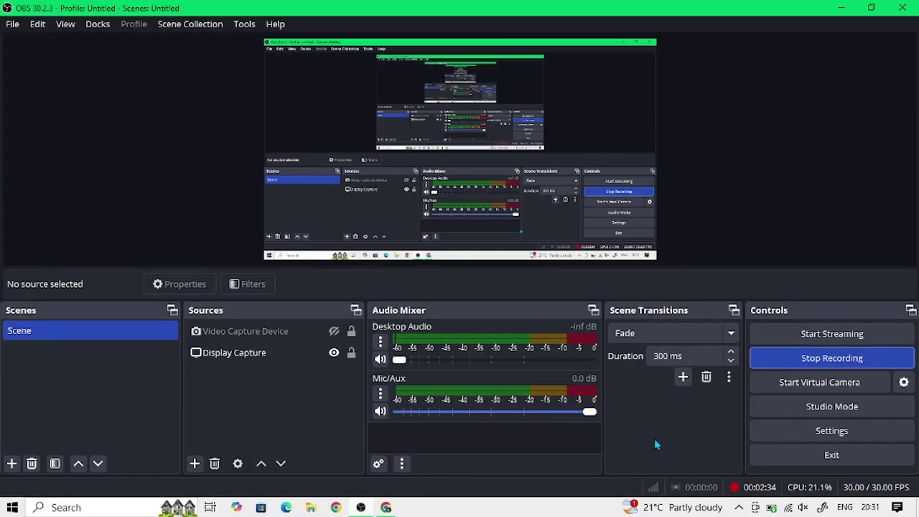